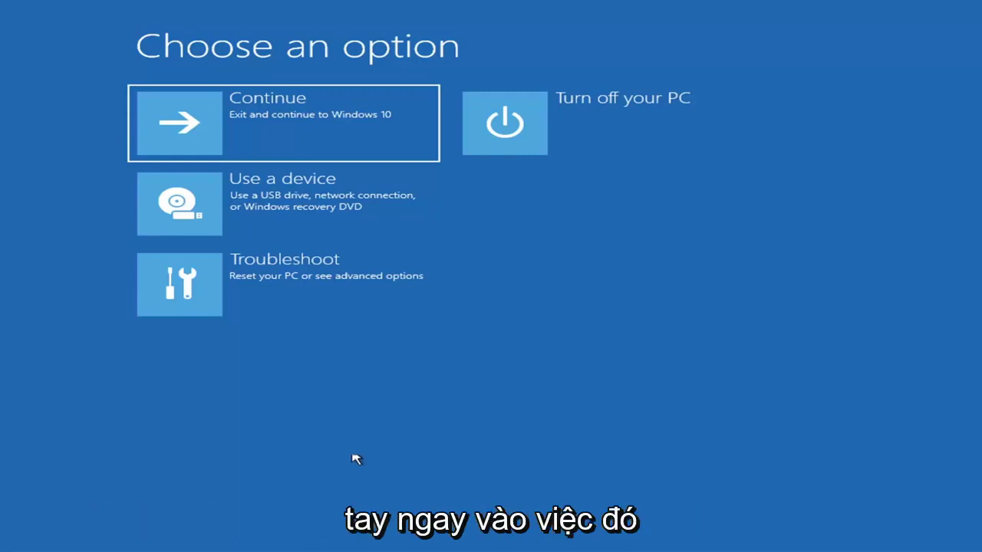
Run Startup Repair from the advanced troubleshooting options
{"action": "key", "text": "Return"}
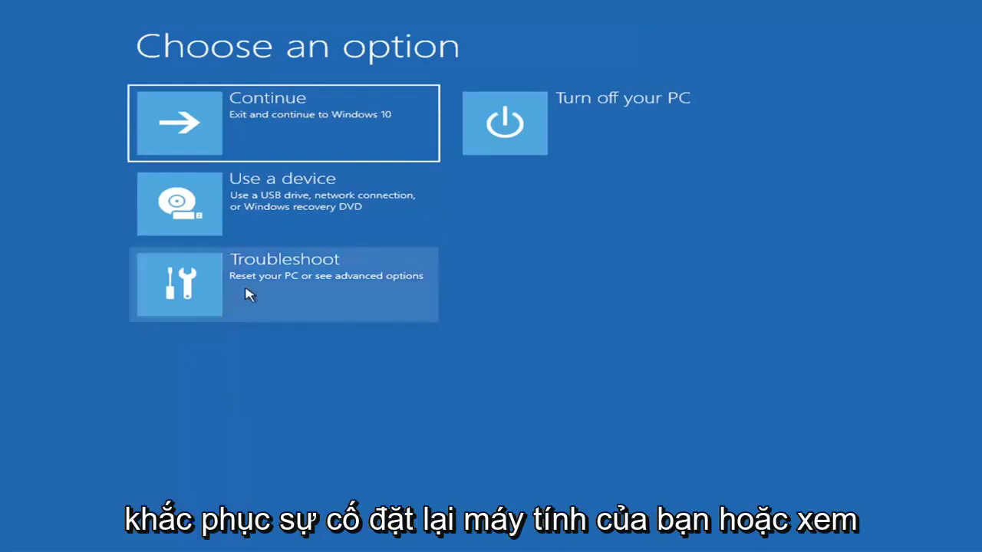
{"action": "left_click", "coordinate": [377, 287]}
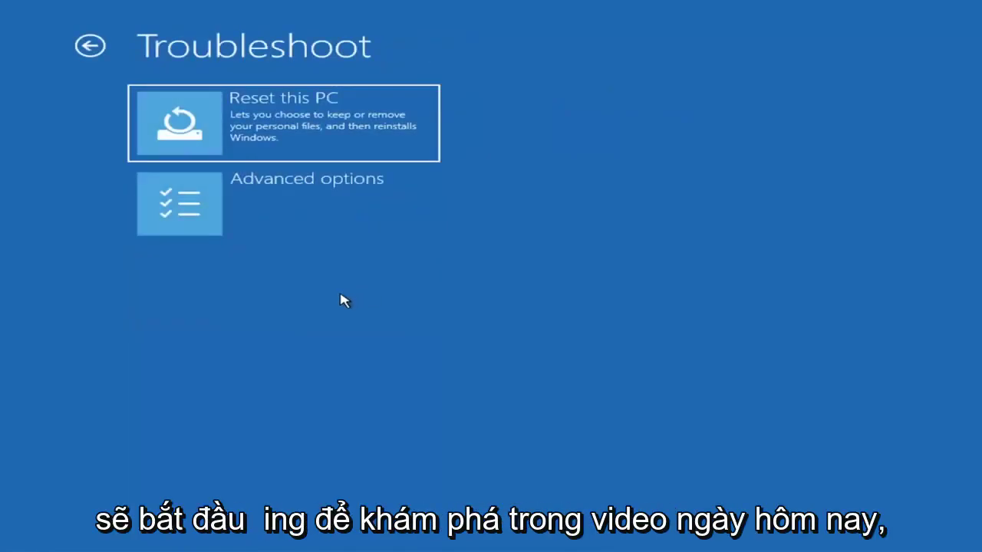
{"action": "left_click", "coordinate": [307, 209]}
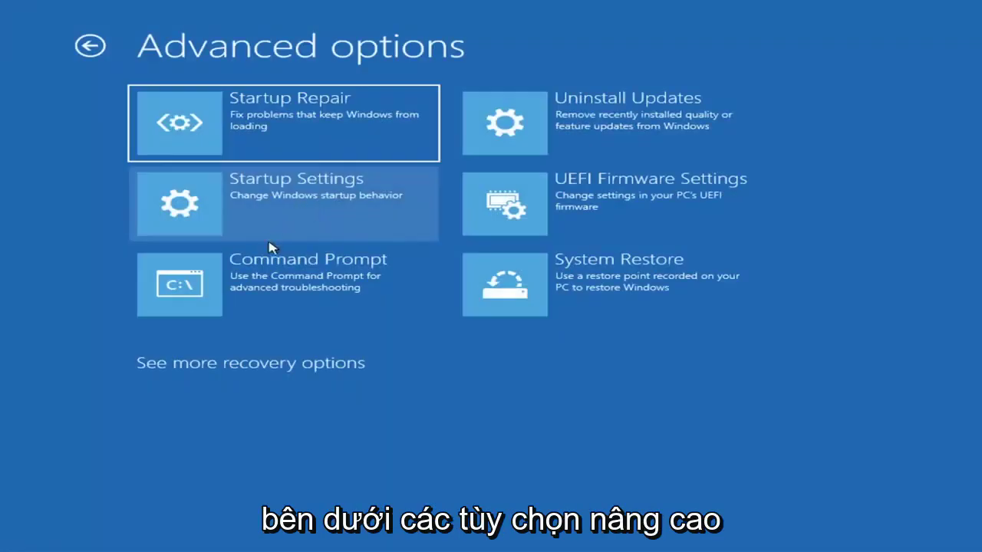
{"action": "left_click", "coordinate": [254, 132]}
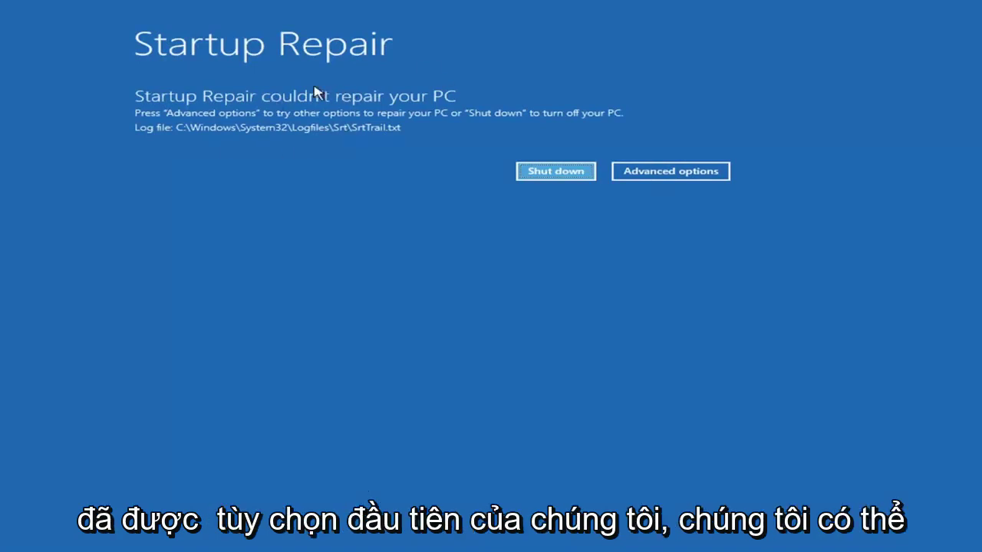
Return to the advanced troubleshooting options and examine the Startup Settings and Uninstall Updates pages
{"action": "left_click", "coordinate": [692, 171]}
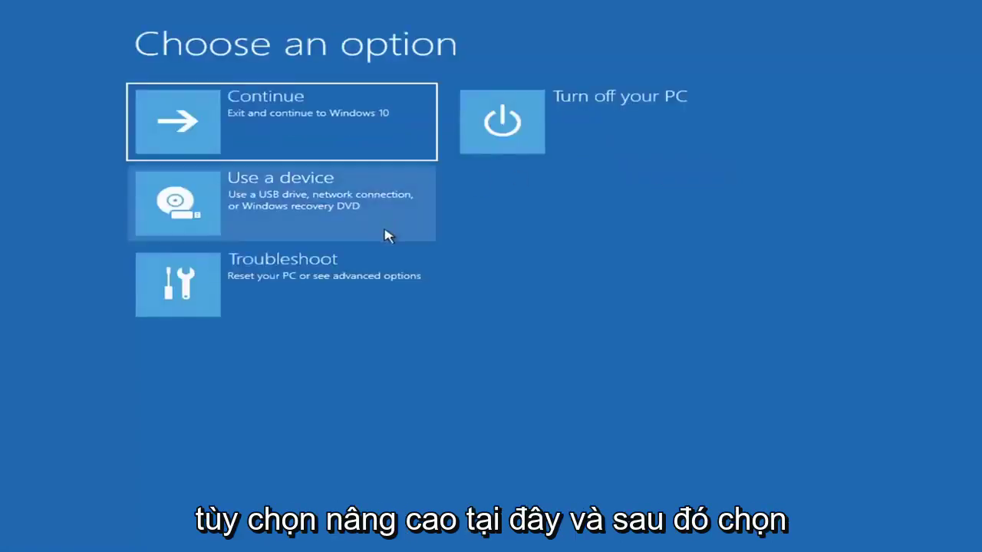
{"action": "left_click", "coordinate": [246, 296]}
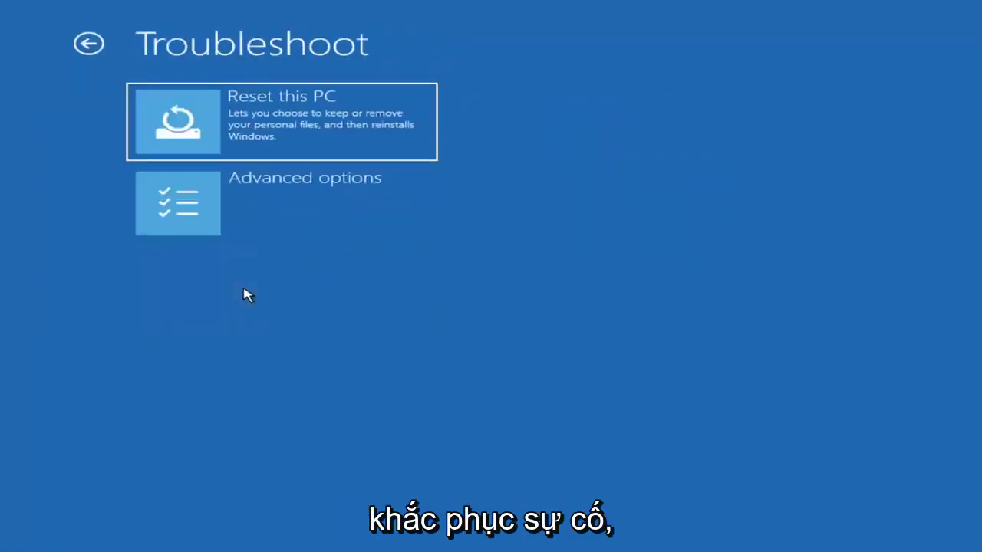
{"action": "left_click", "coordinate": [257, 216]}
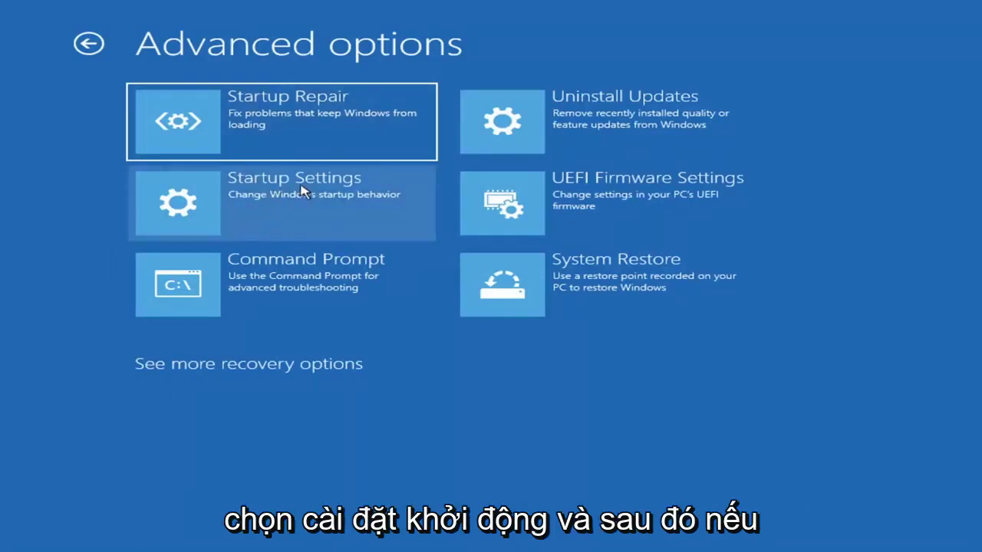
{"action": "left_click", "coordinate": [251, 204]}
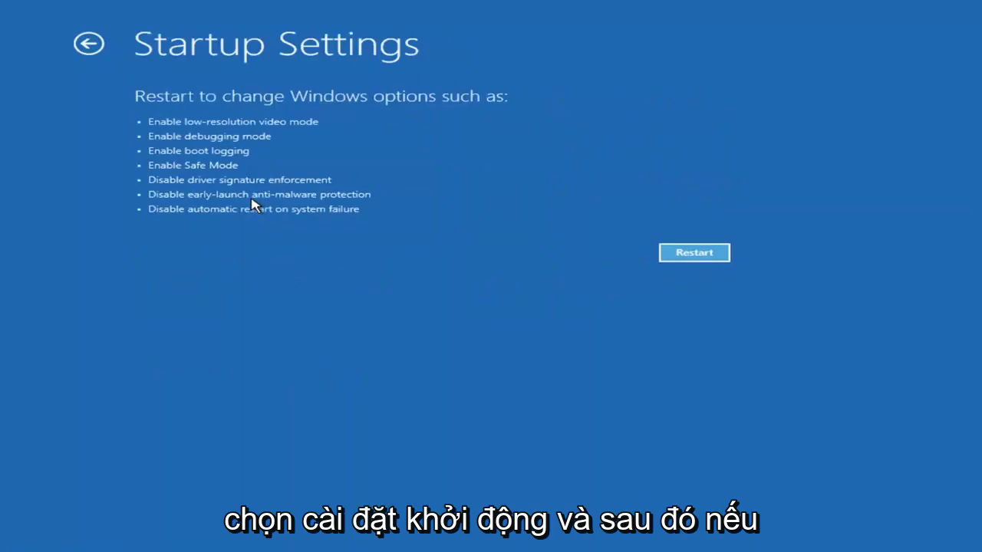
{"action": "left_click", "coordinate": [689, 260]}
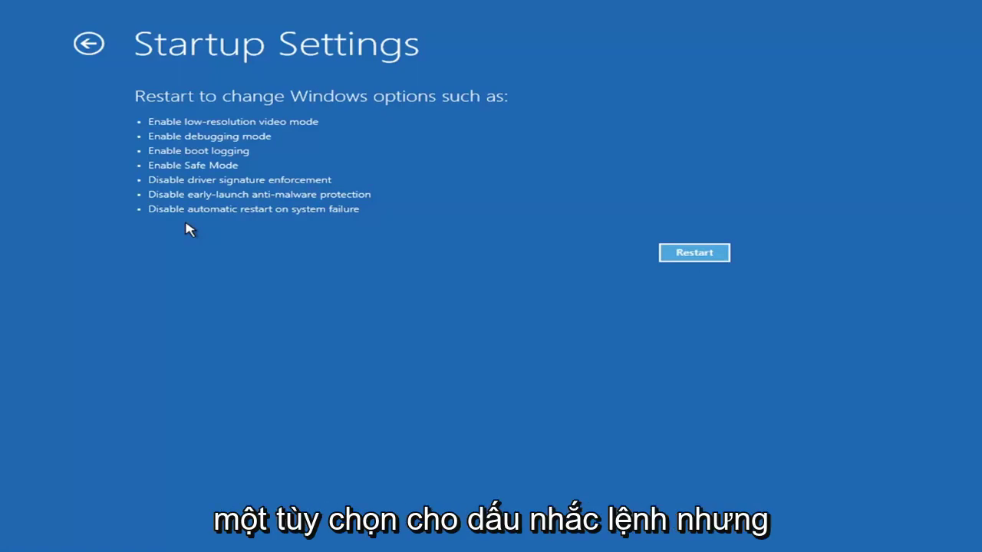
{"action": "left_click", "coordinate": [85, 45]}
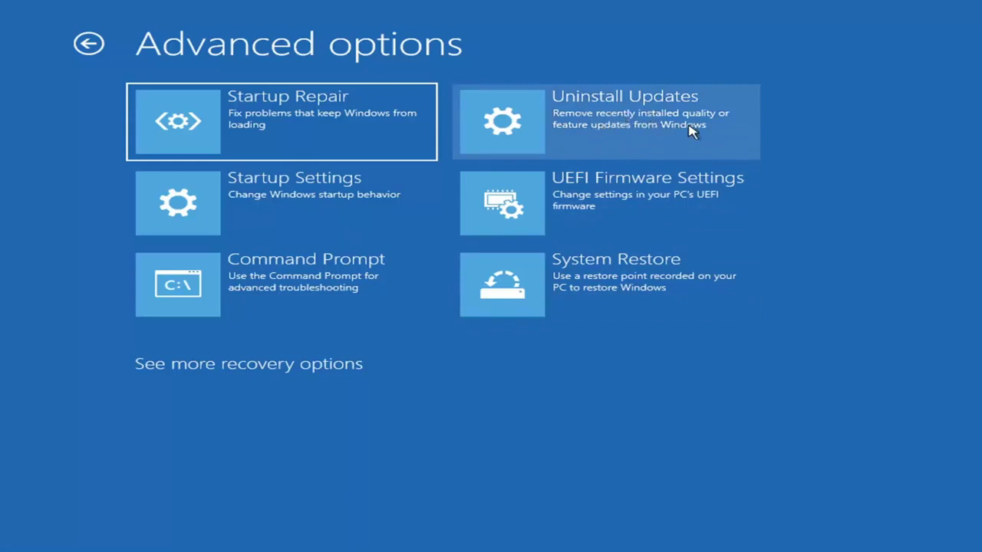
{"action": "left_click", "coordinate": [574, 125]}
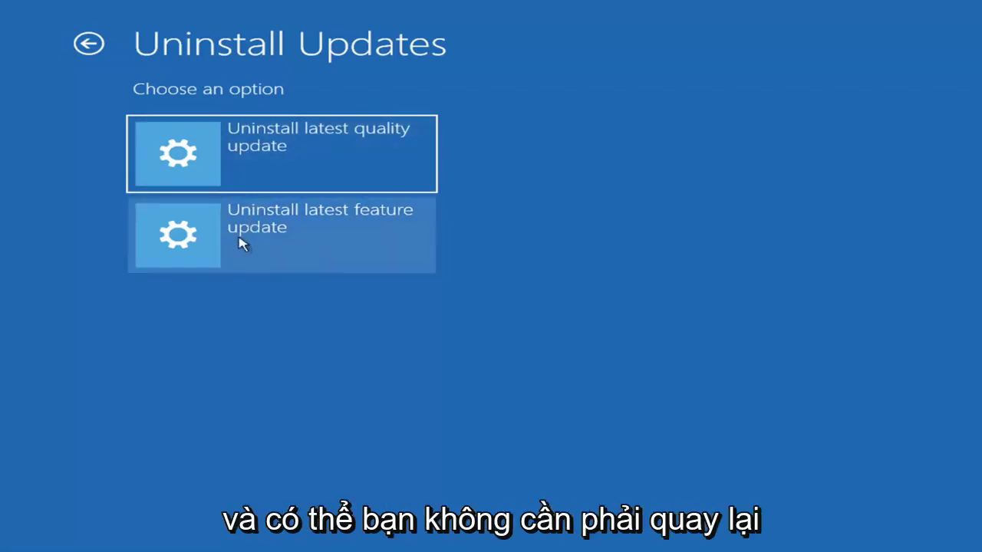
{"action": "left_click", "coordinate": [89, 44]}
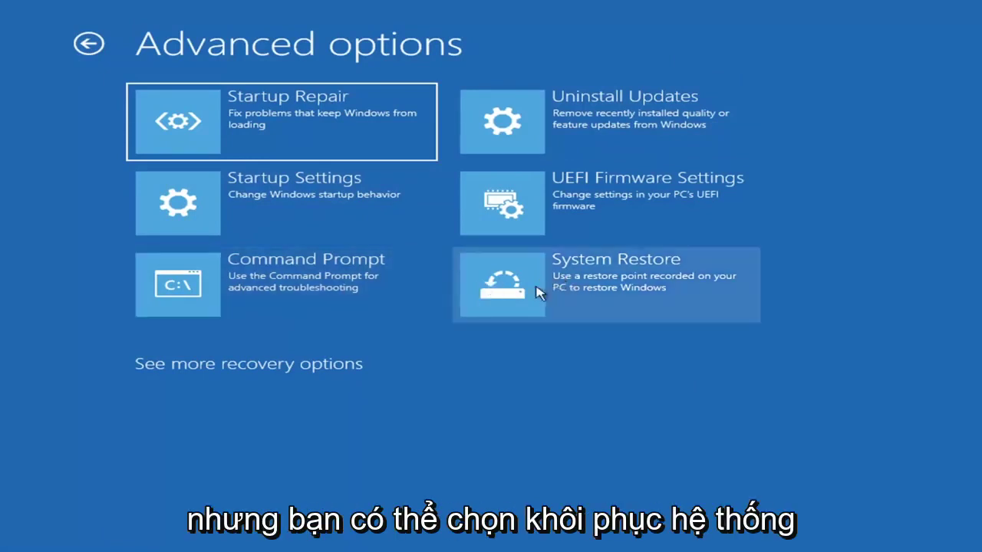
Restore Windows to the manual "Before Updates" restore point of 7/9/2021 12:37:05 PM, restart the computer and dismiss the completion notice
{"action": "left_click", "coordinate": [618, 297]}
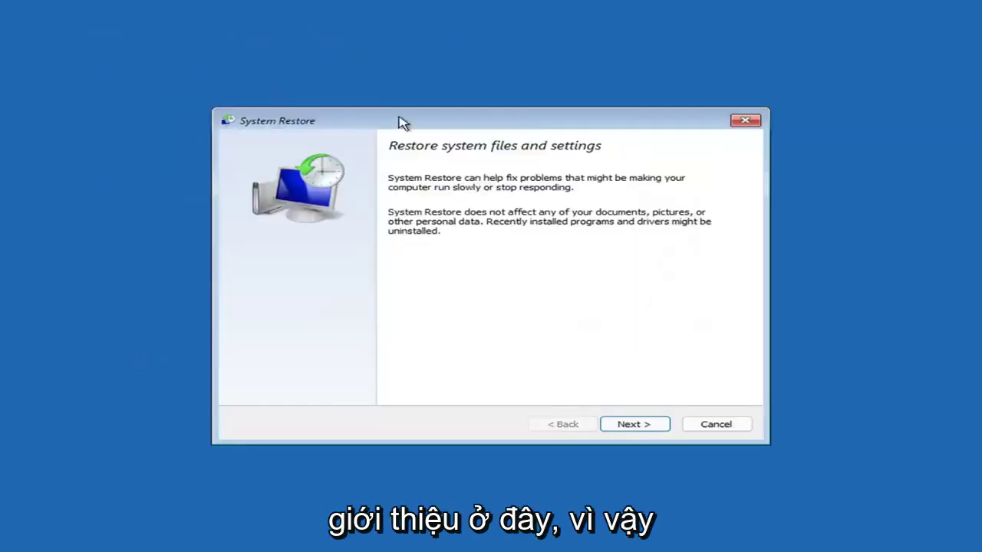
{"action": "left_click", "coordinate": [628, 424]}
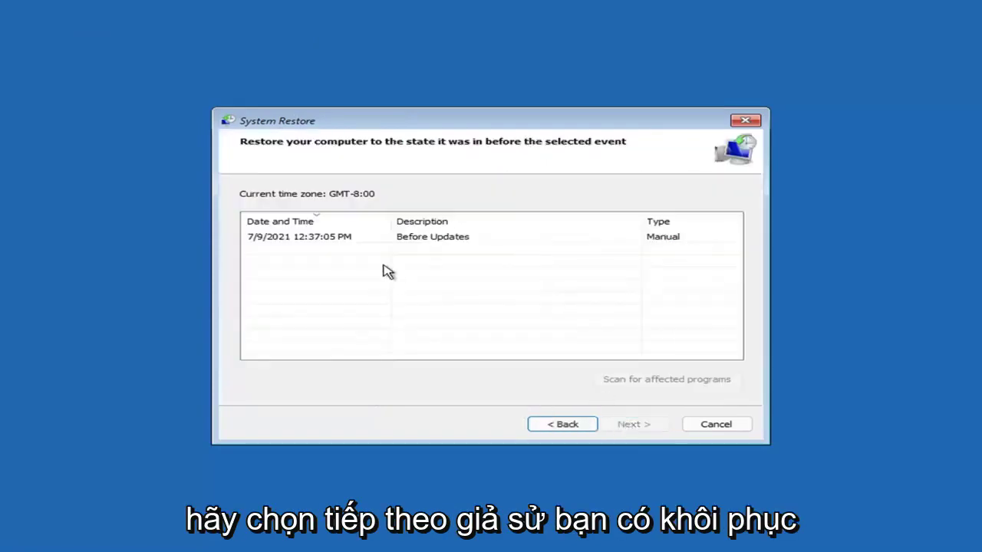
{"action": "left_click", "coordinate": [300, 239]}
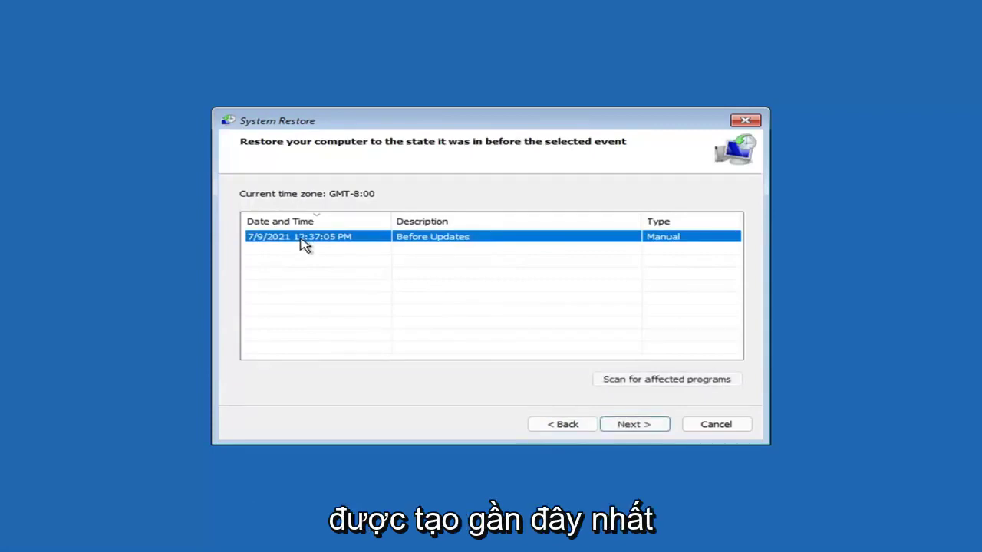
{"action": "left_click", "coordinate": [645, 429]}
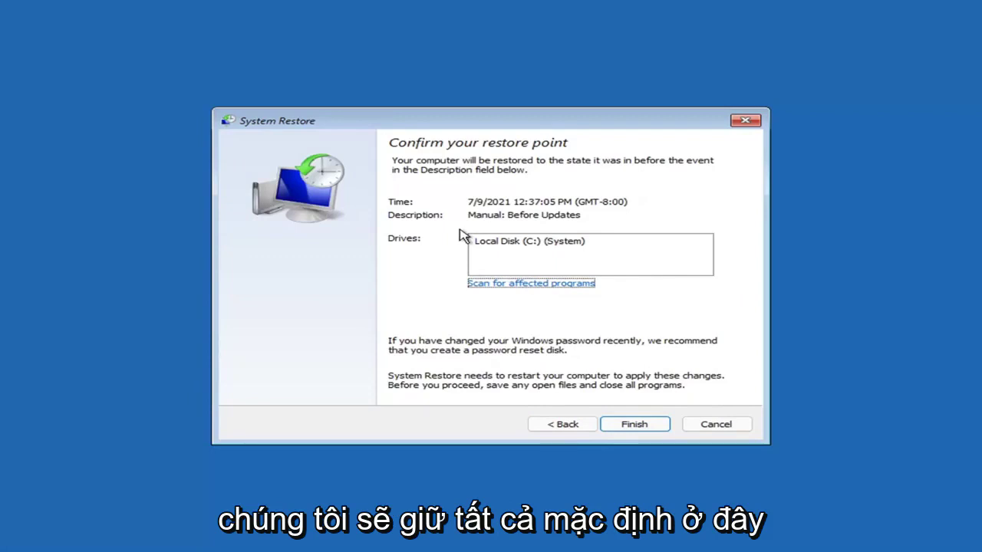
{"action": "left_click", "coordinate": [632, 427]}
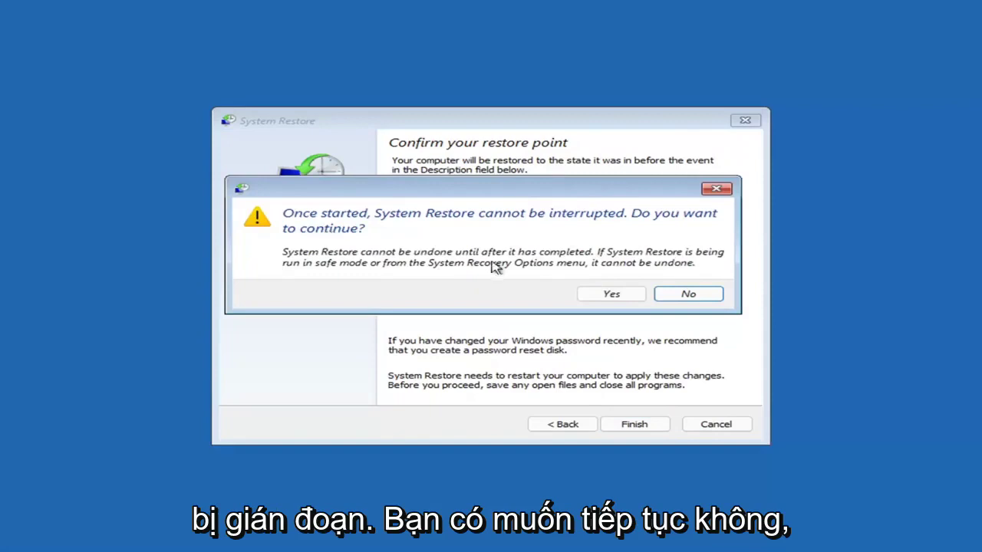
{"action": "left_click", "coordinate": [611, 298]}
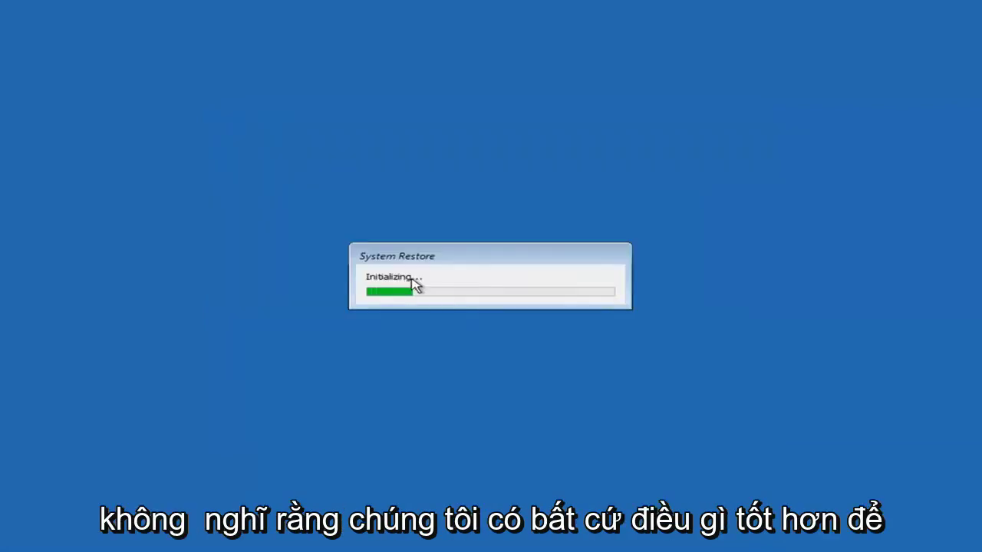
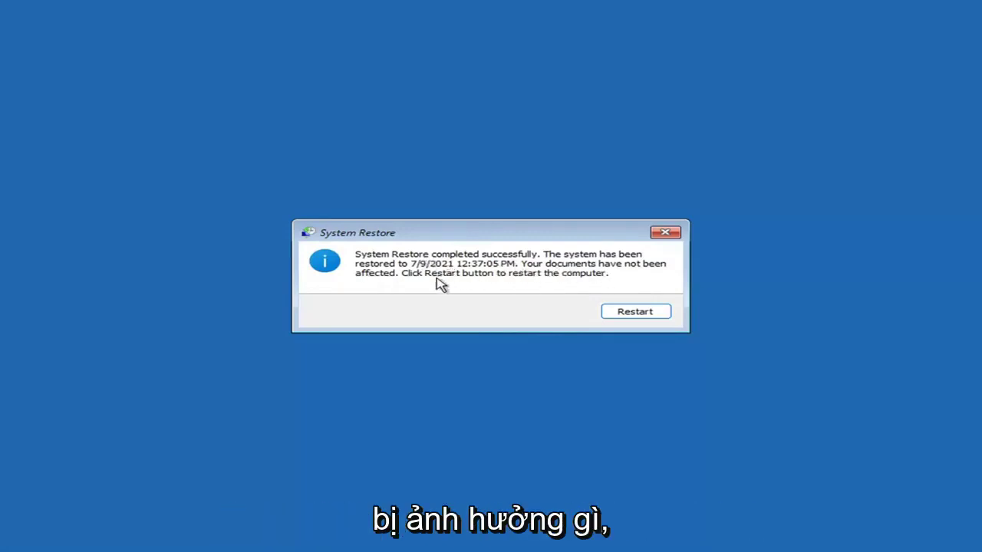
{"action": "left_click", "coordinate": [628, 313]}
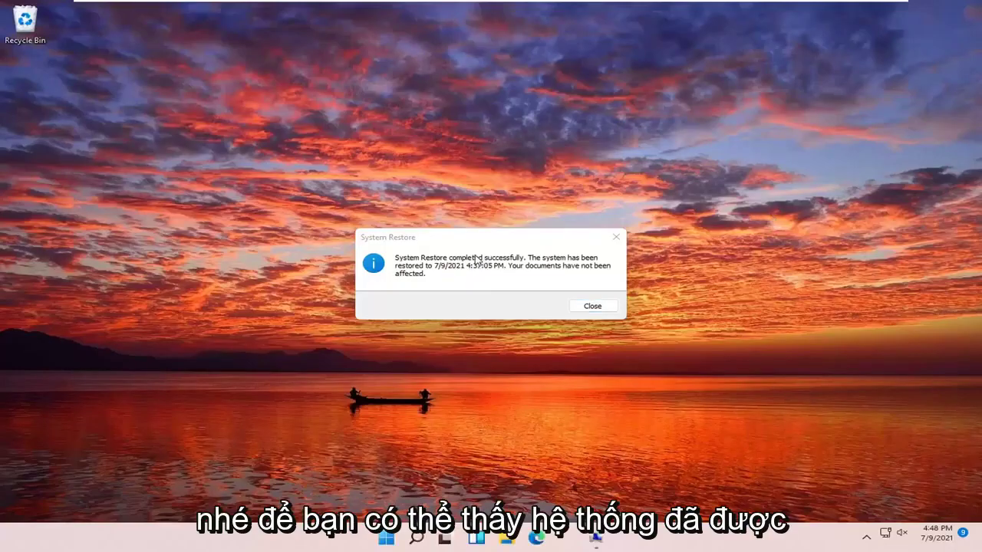
{"action": "left_click", "coordinate": [615, 237]}
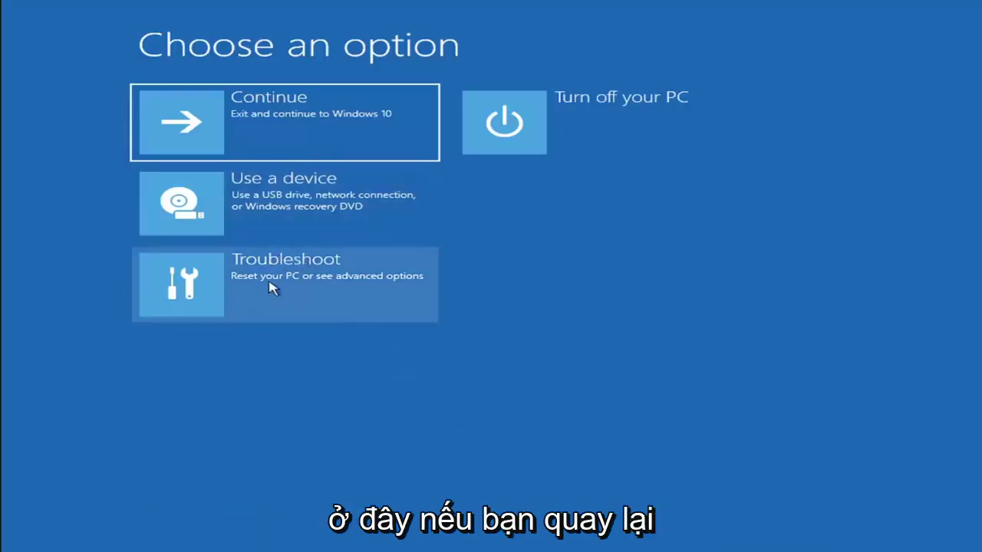
Examine the Reset this PC choices under Troubleshoot and return to the main recovery options
{"action": "left_click", "coordinate": [285, 292]}
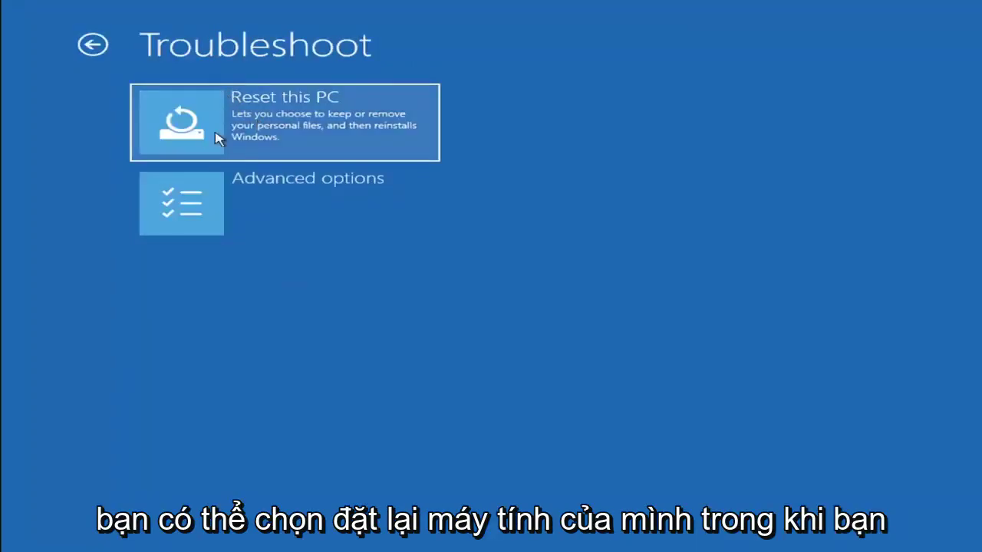
{"action": "left_click", "coordinate": [325, 138]}
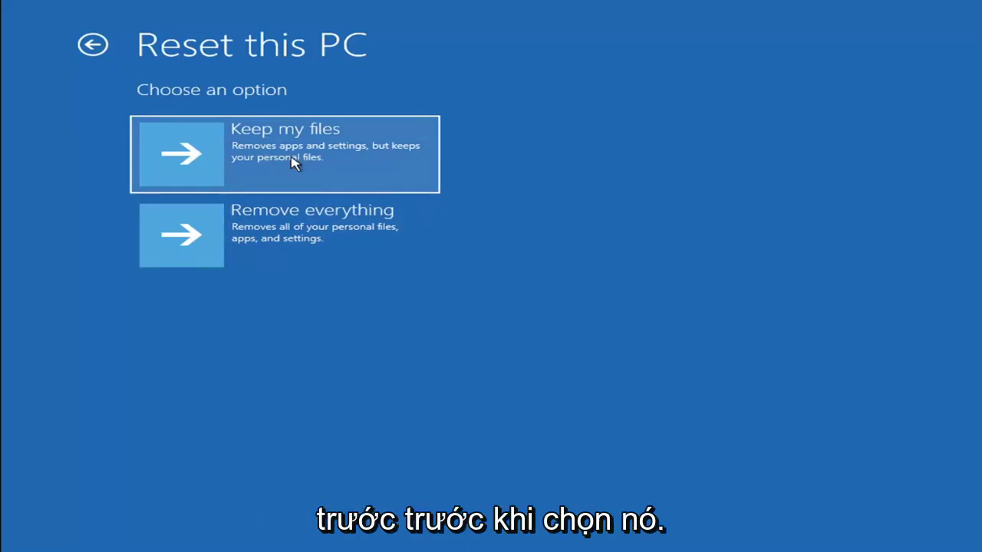
{"action": "left_click", "coordinate": [99, 47]}
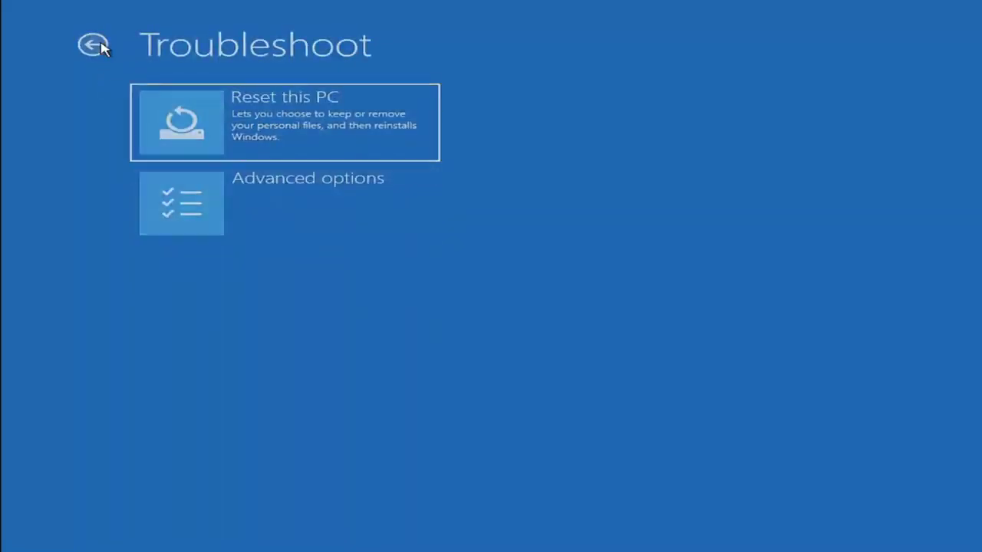
{"action": "left_click", "coordinate": [99, 47]}
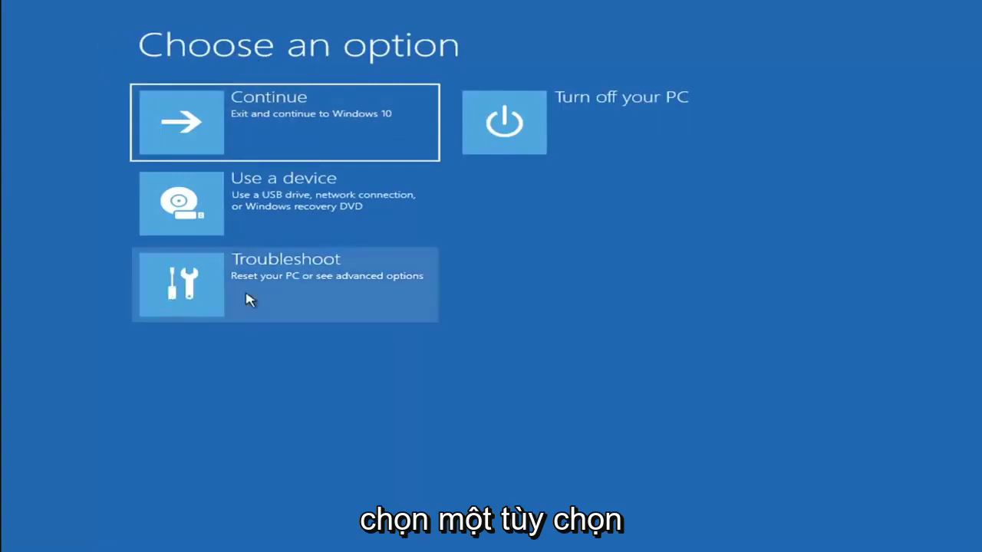
Open Command Prompt from the advanced troubleshooting options
{"action": "left_click", "coordinate": [298, 289]}
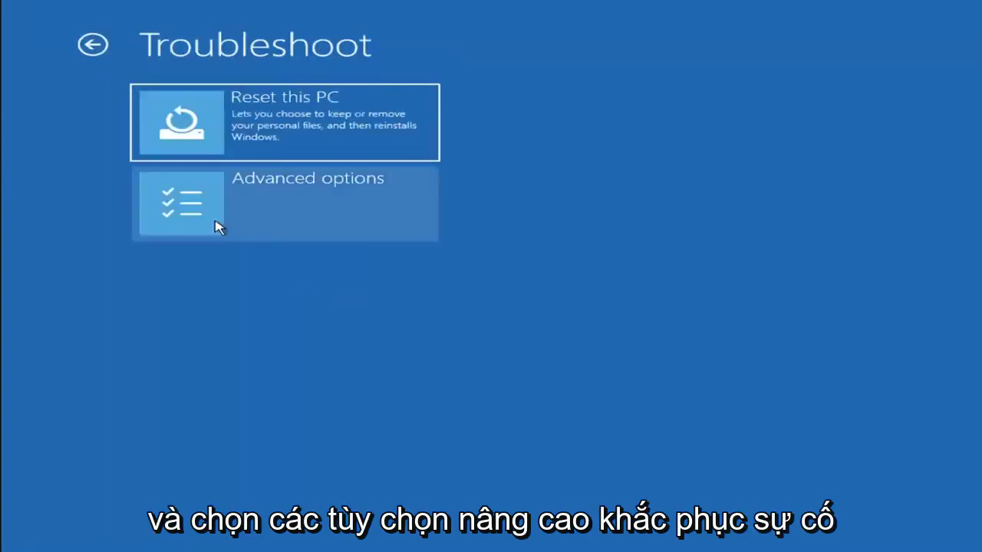
{"action": "left_click", "coordinate": [294, 212]}
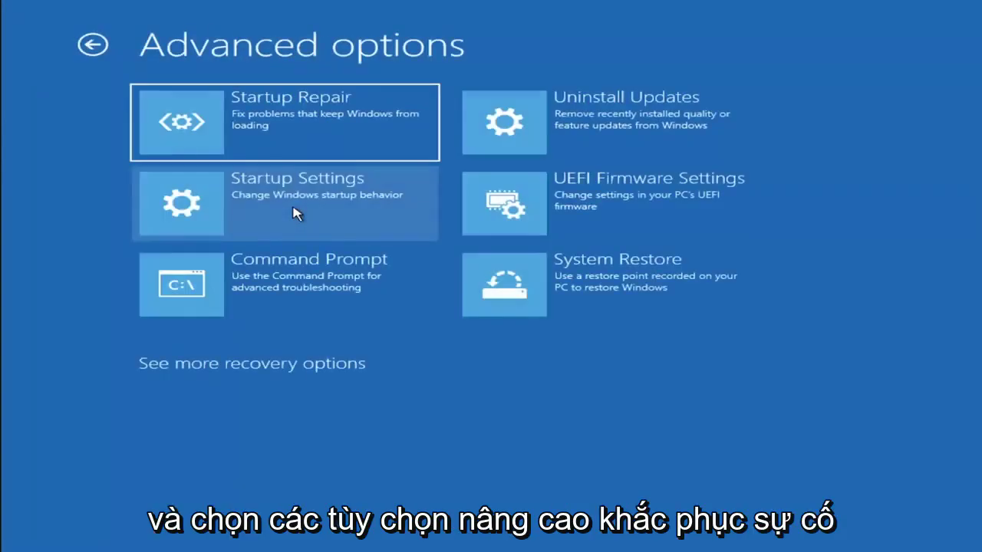
{"action": "left_click", "coordinate": [230, 291]}
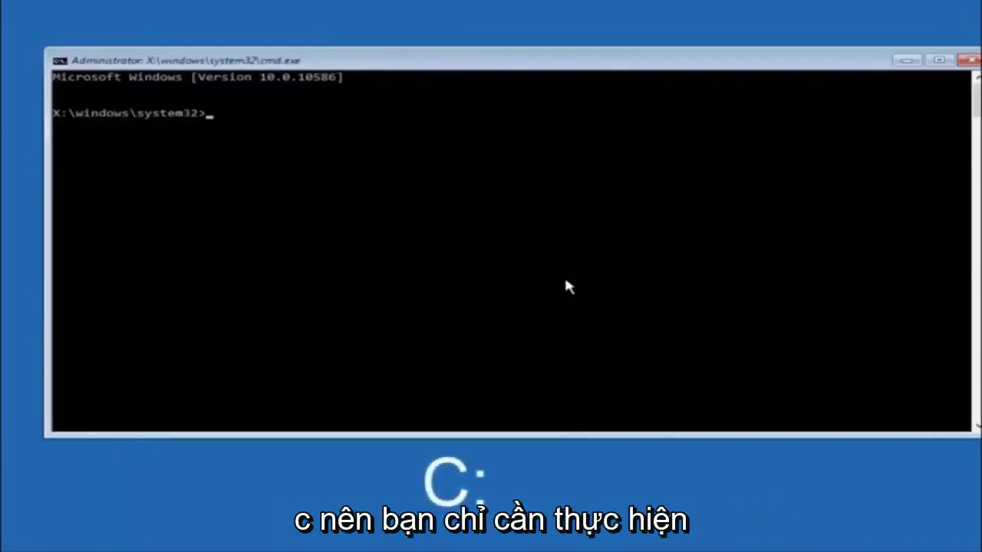
Switch to the C: drive and list the contents of its root directory with dir
{"action": "key", "text": "Return"}
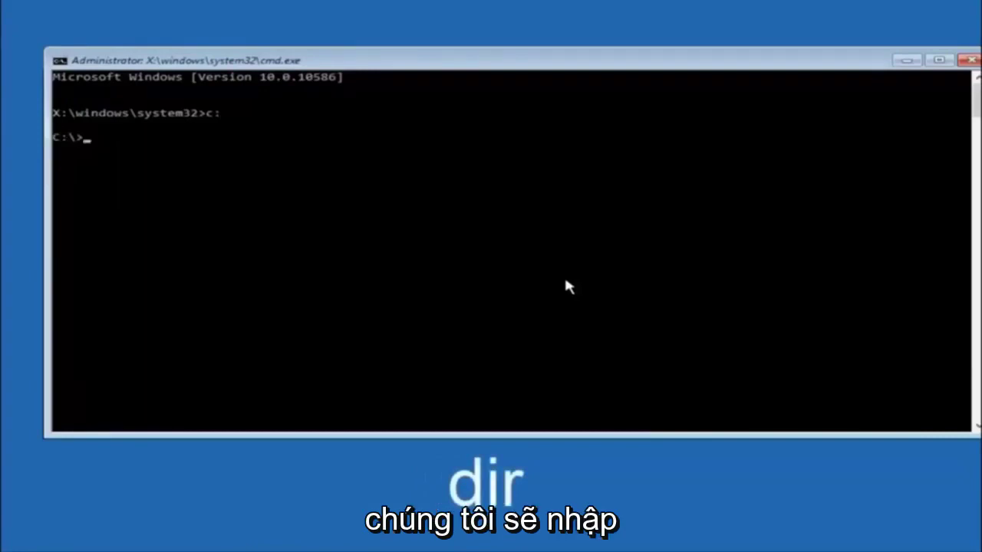
{"action": "type", "text": "dir"}
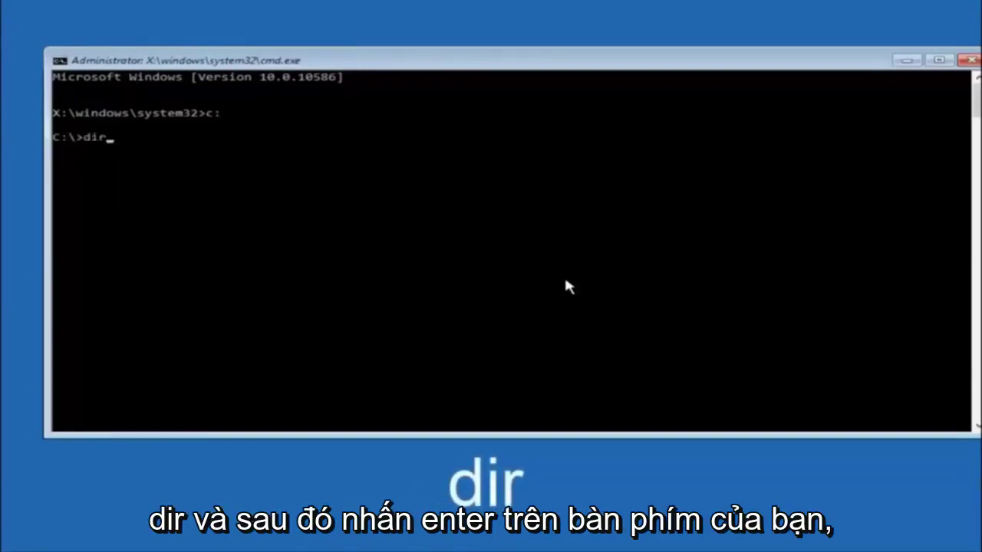
{"action": "key", "text": "Return"}
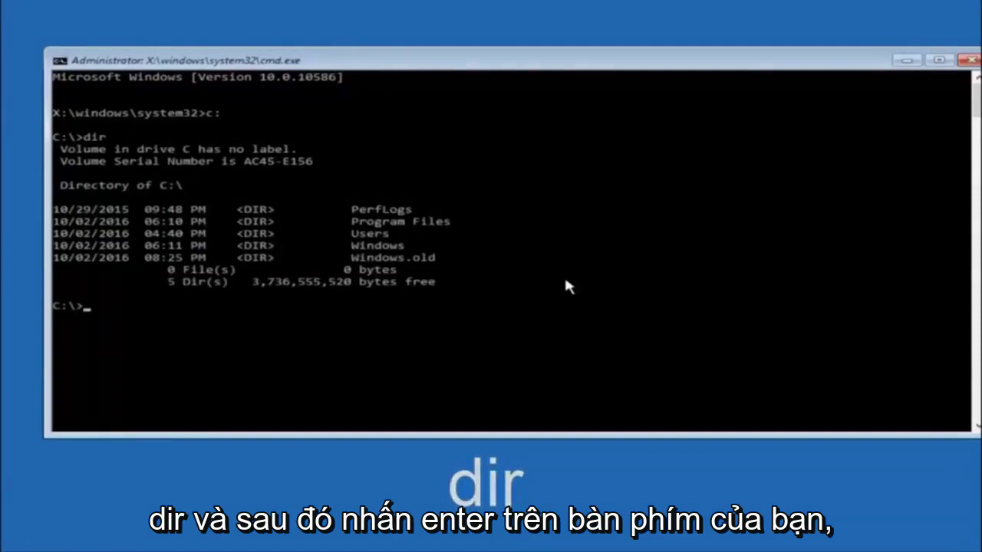
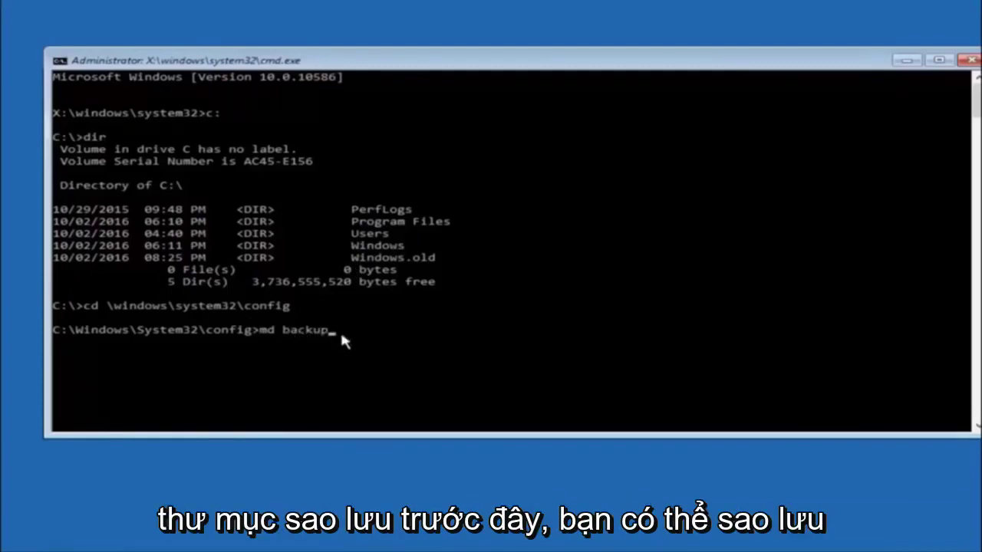
Change to \windows\system32\config and create a folder named backup there with md
{"action": "type", "text": "1"}
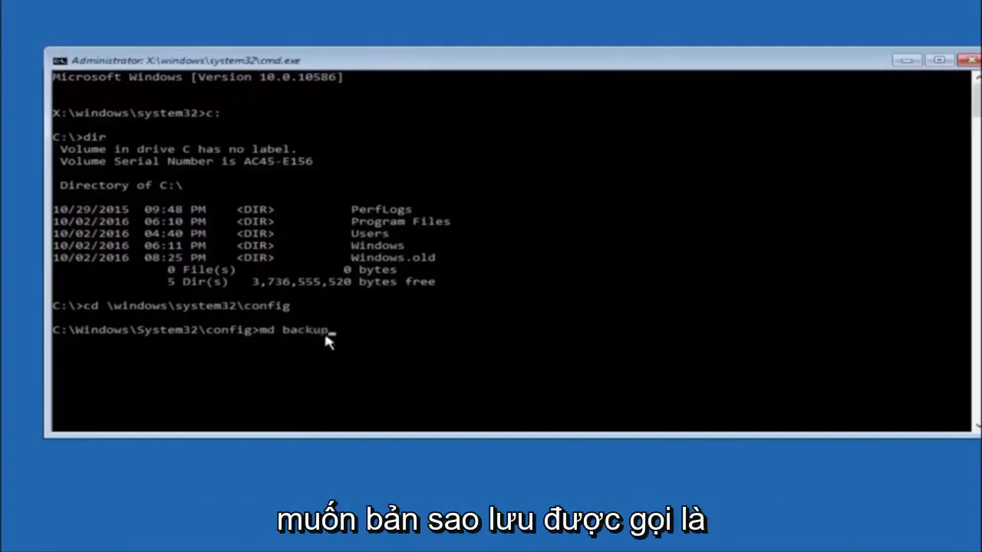
{"action": "key", "text": "Return"}
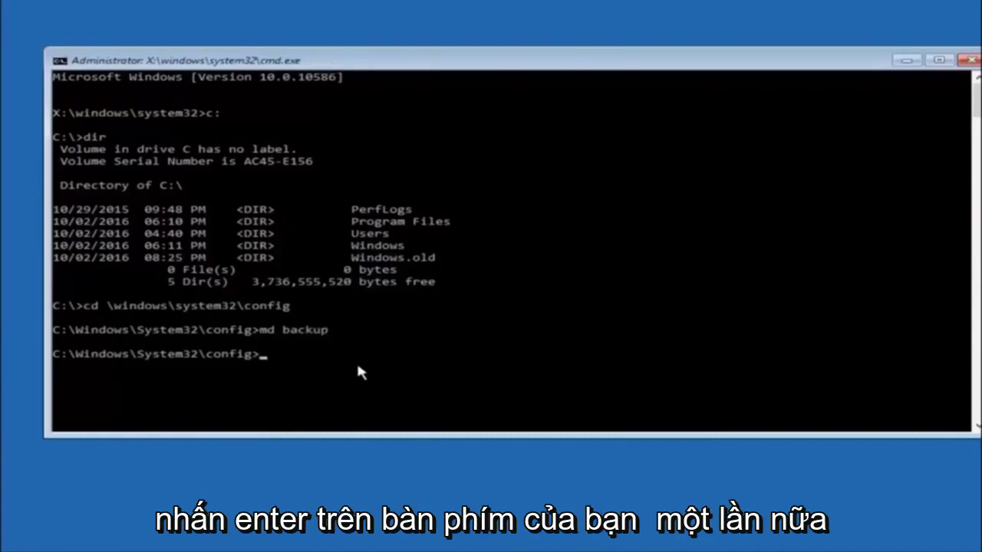
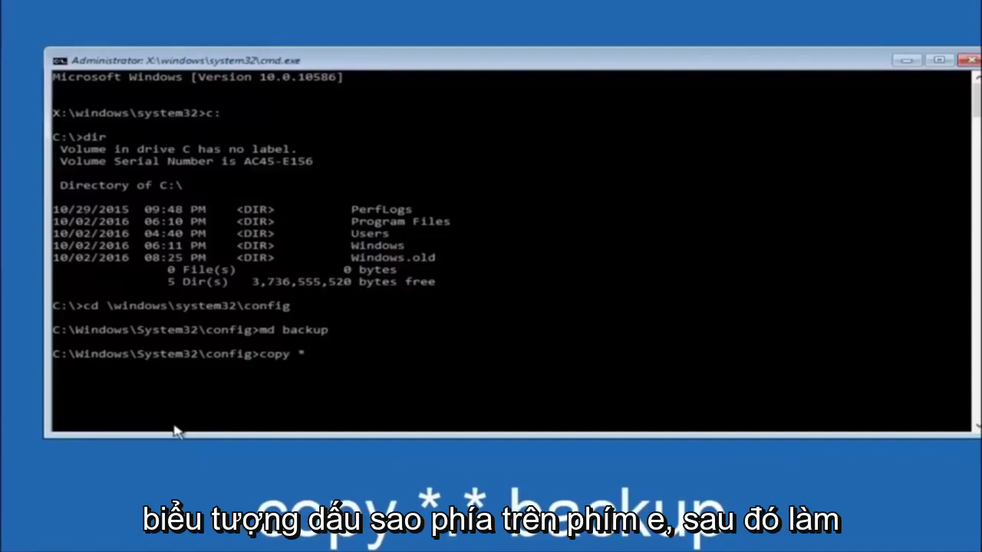
Copy all files in the config folder into the backup folder with copy *.* backup
{"action": "type", "text": "*."}
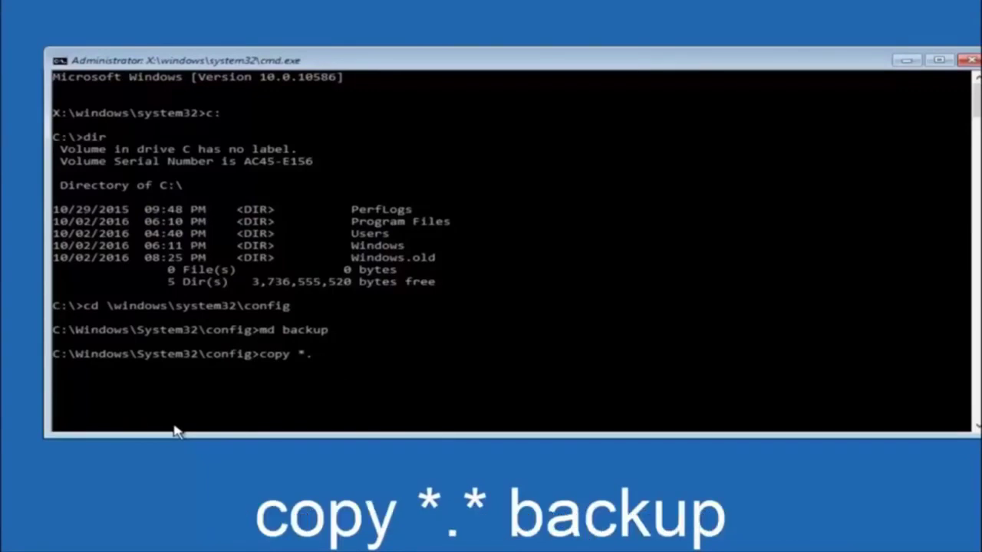
{"action": "type", "text": "*"}
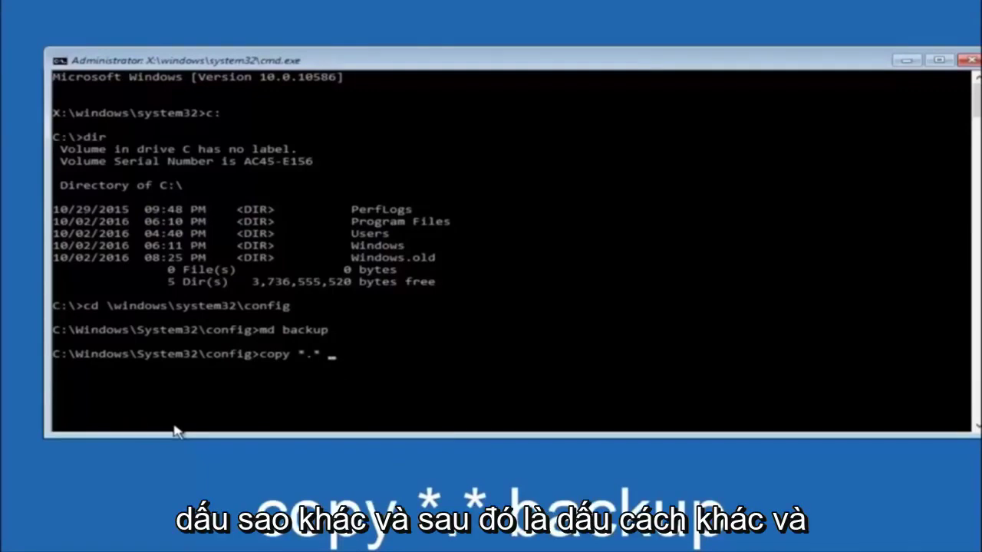
{"action": "type", "text": " backup1"}
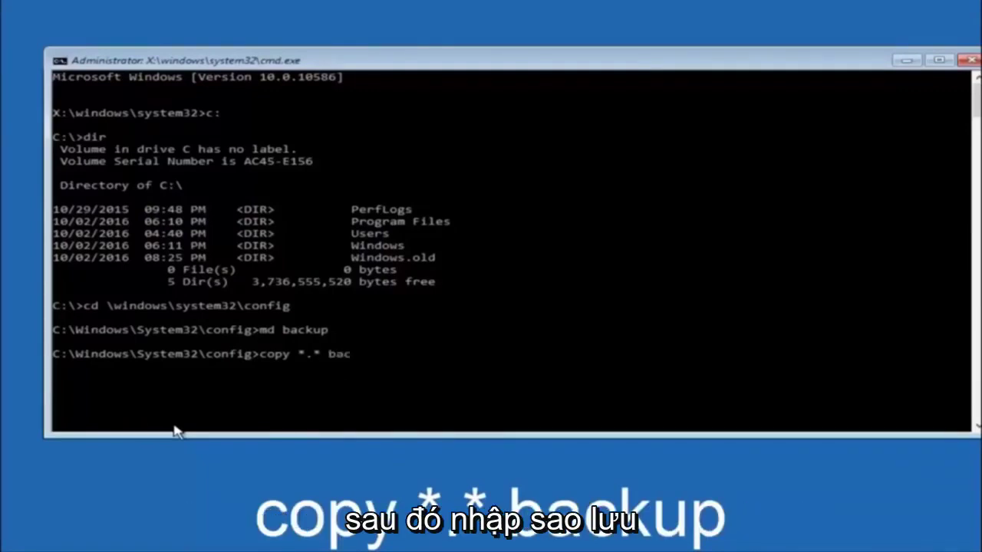
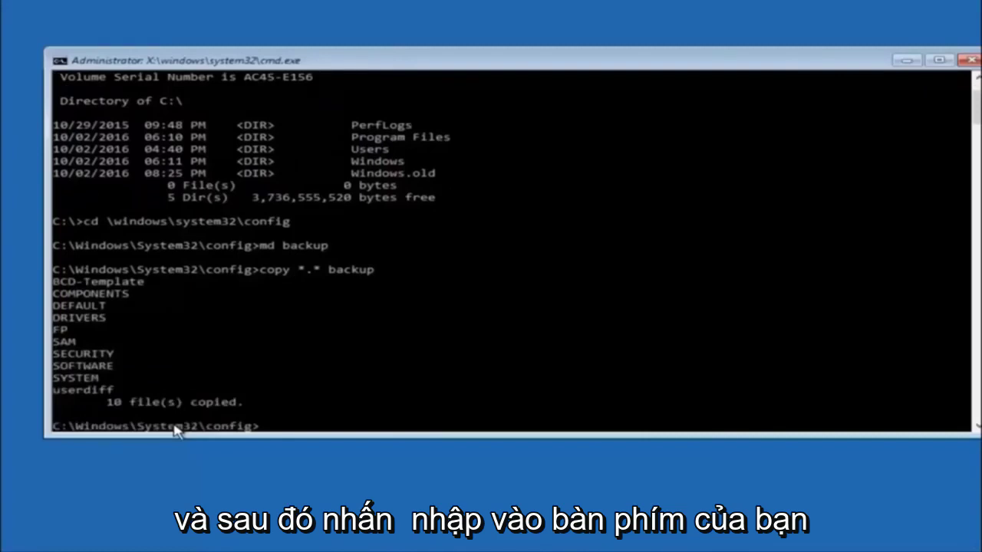
Change to the regback folder with cd and list its contents with dir
{"action": "type", "text": "cd"}
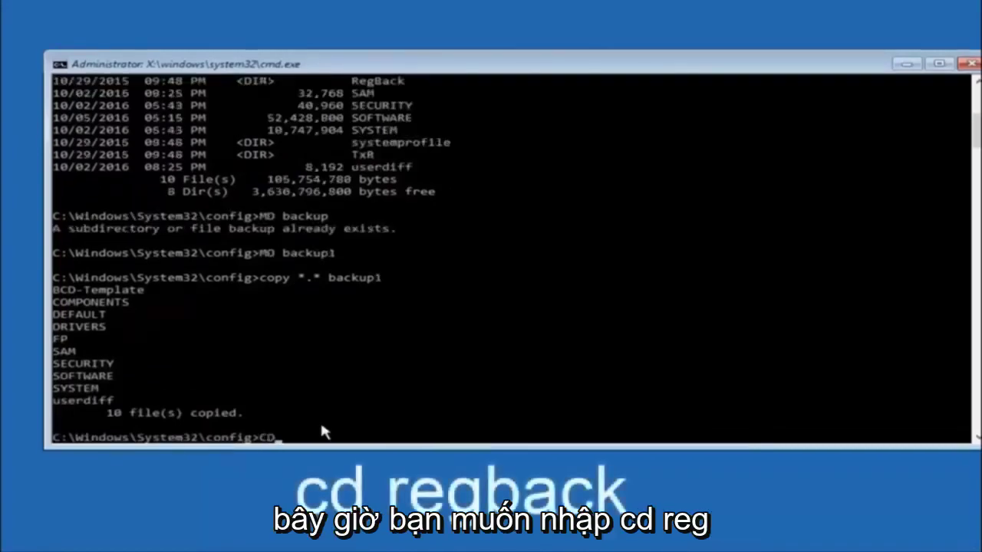
{"action": "type", "text": "reg"}
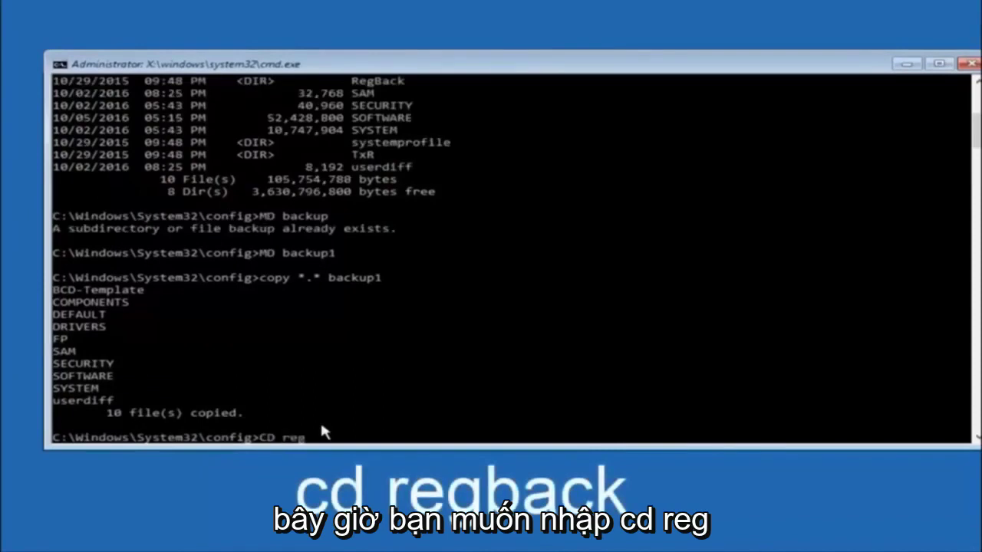
{"action": "type", "text": "back"}
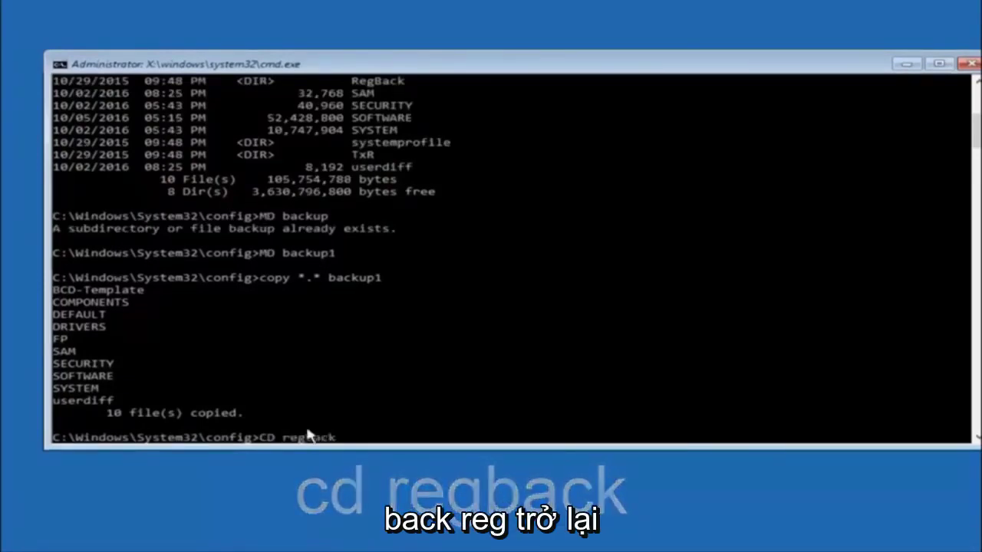
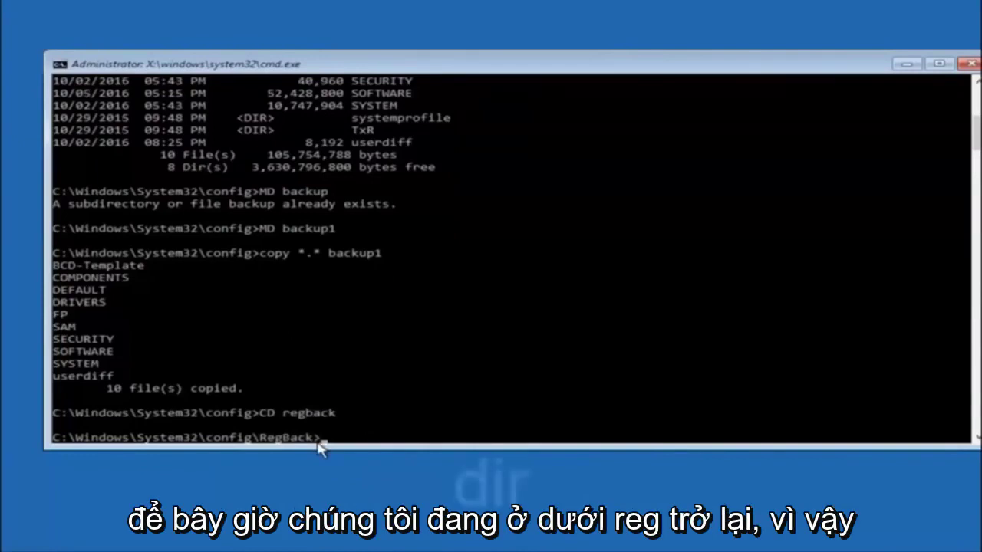
{"action": "type", "text": "d"}
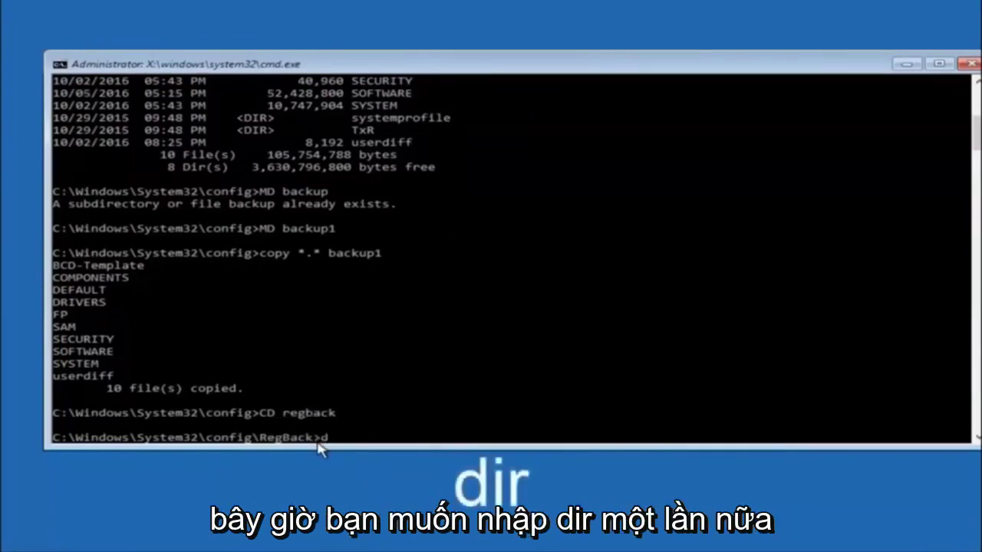
{"action": "type", "text": "ir"}
{"action": "key", "text": "Return"}
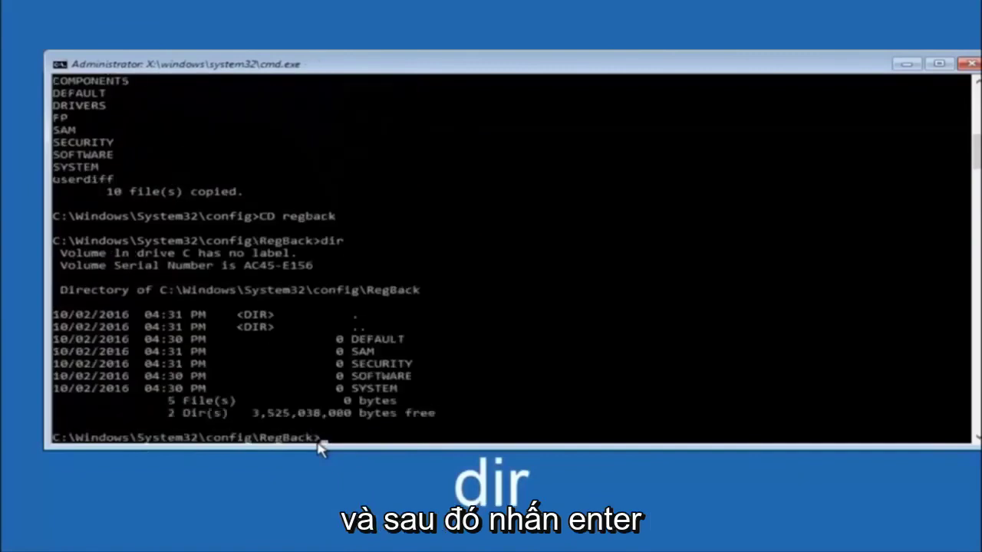
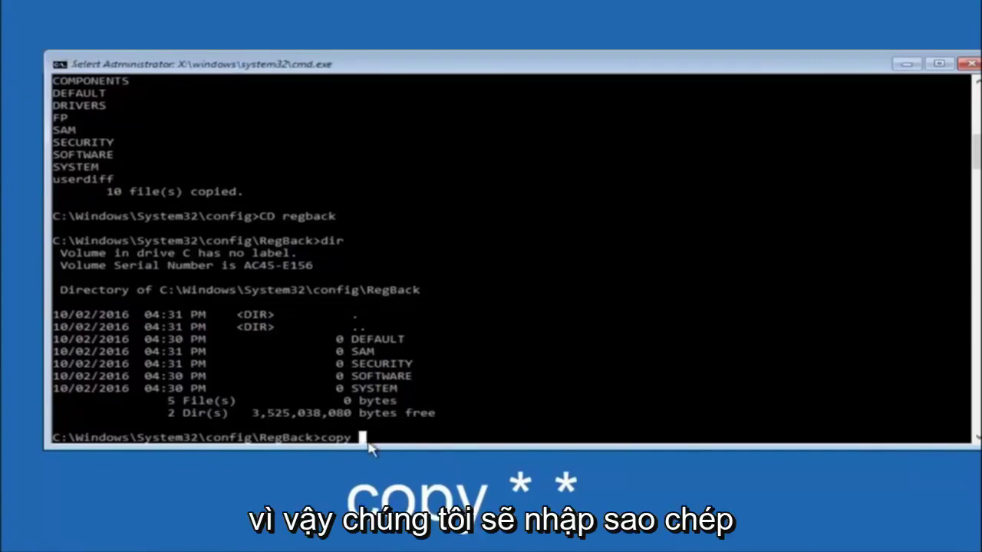
Copy all RegBack files to the parent config folder with copy *.* .., answer A to overwrite all, and close Command Prompt
{"action": "type", "text": "*."}
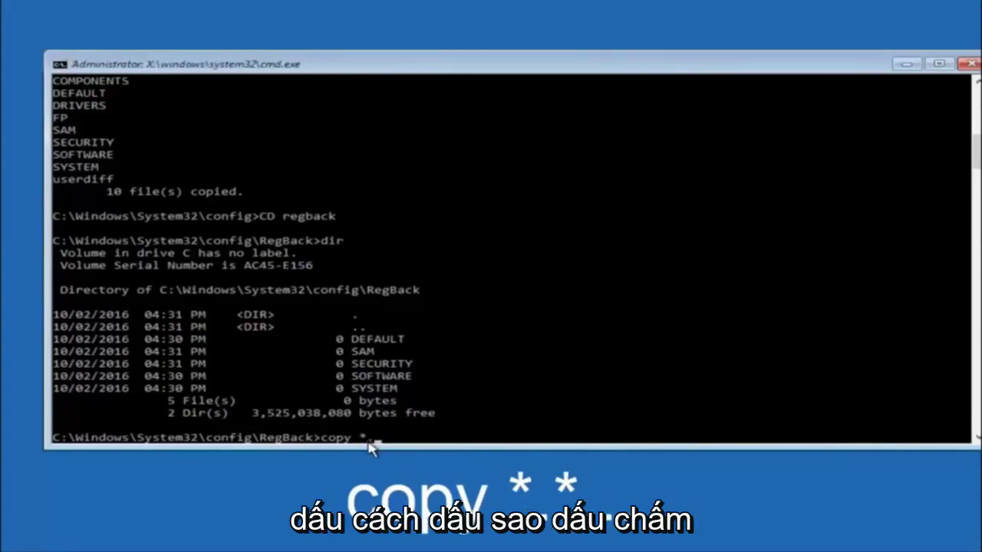
{"action": "type", "text": "*"}
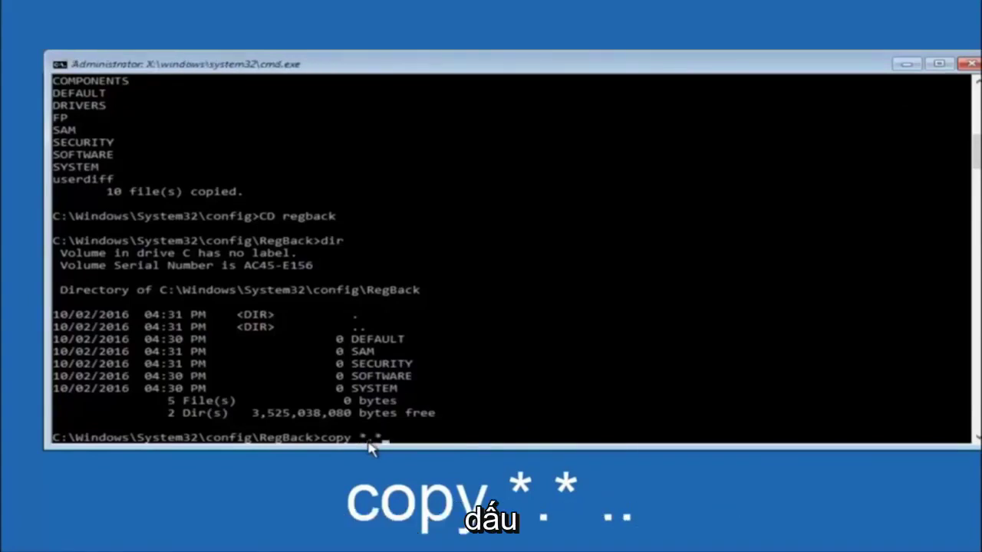
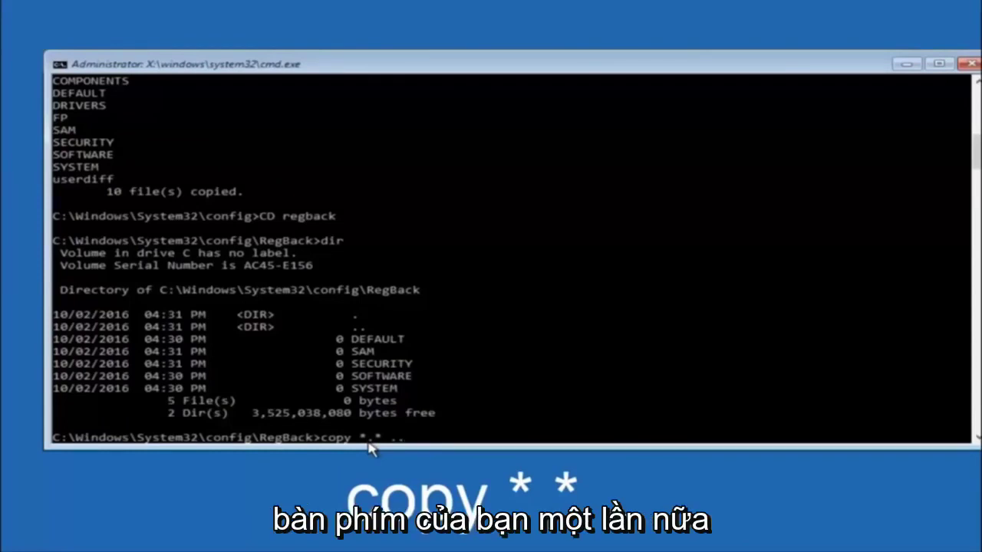
{"action": "key", "text": "Return"}
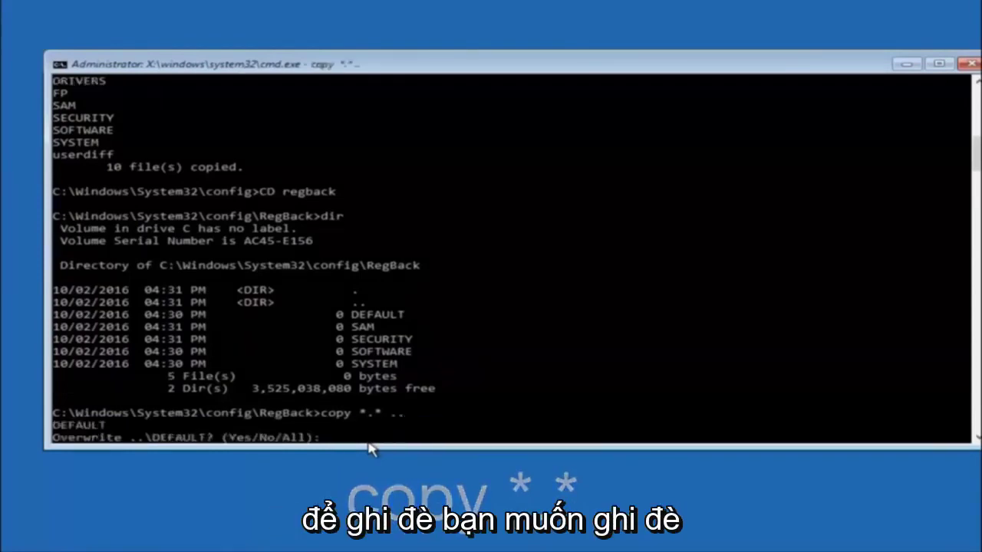
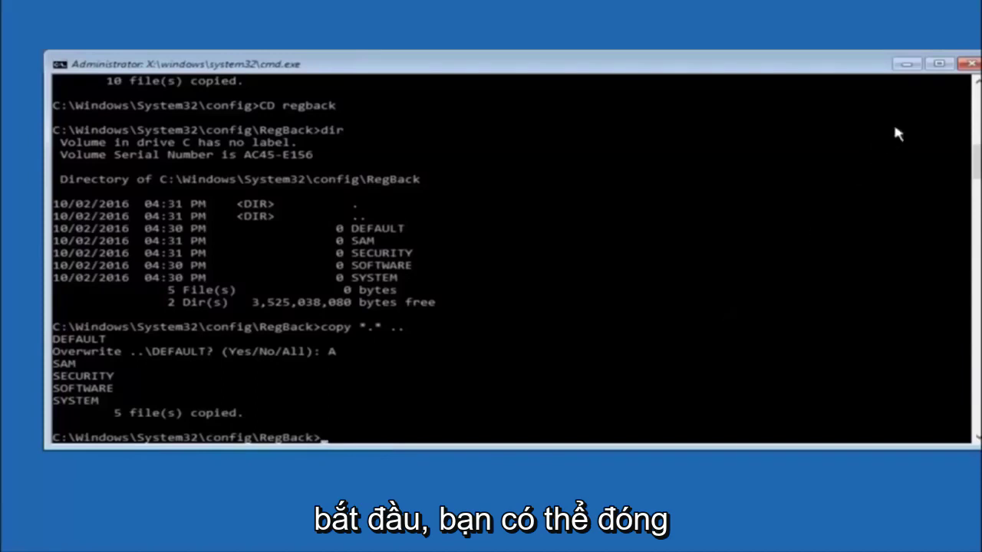
{"action": "left_click", "coordinate": [969, 64]}
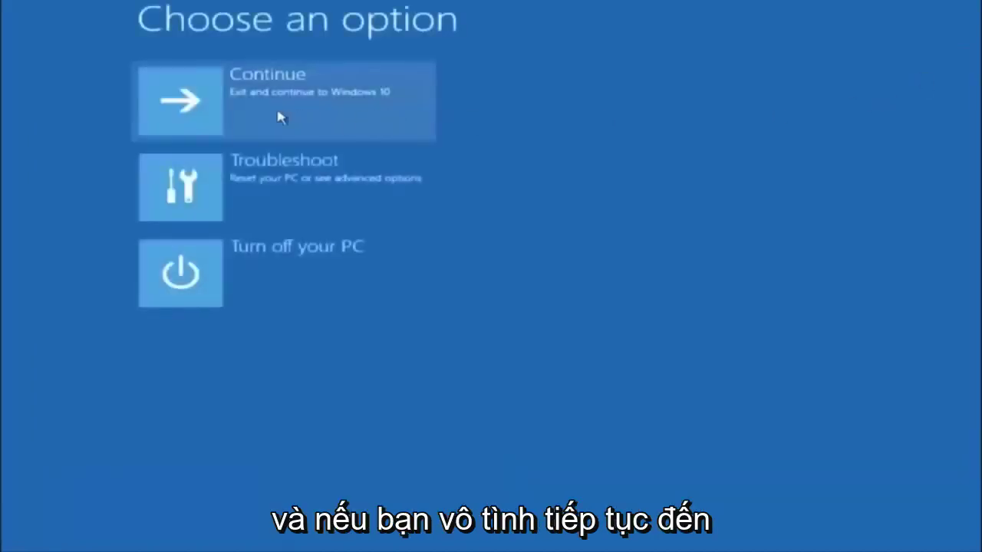